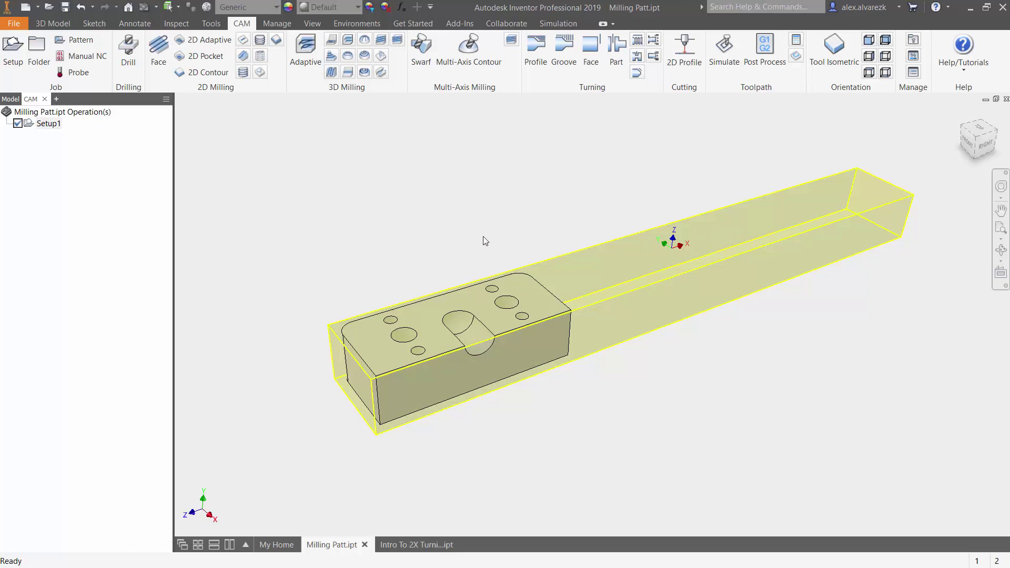
- Create a facing operation with the 2-inch face mill (T10) and pass extension tool_diameter/2
left_click(158, 50)
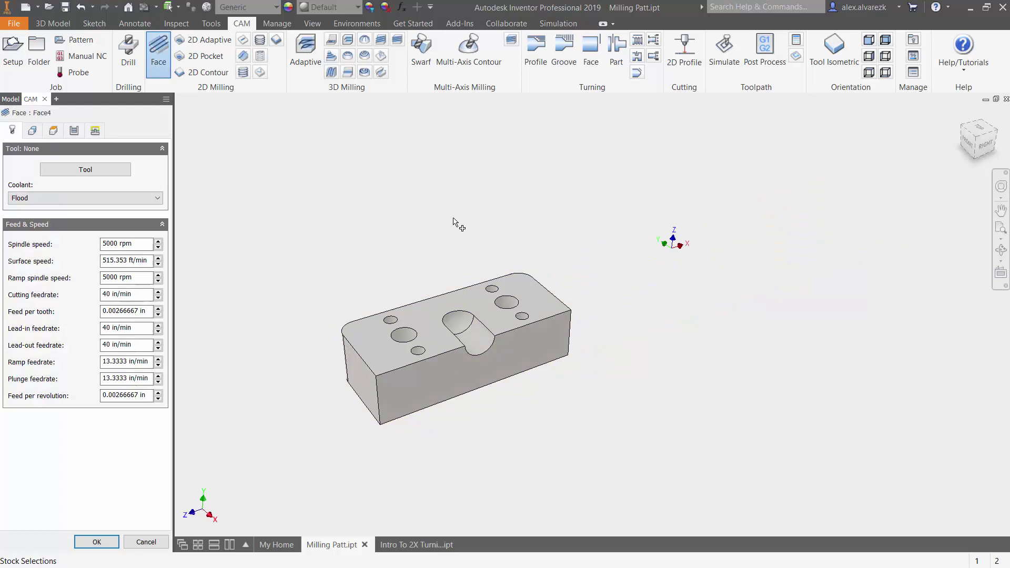
left_click(69, 167)
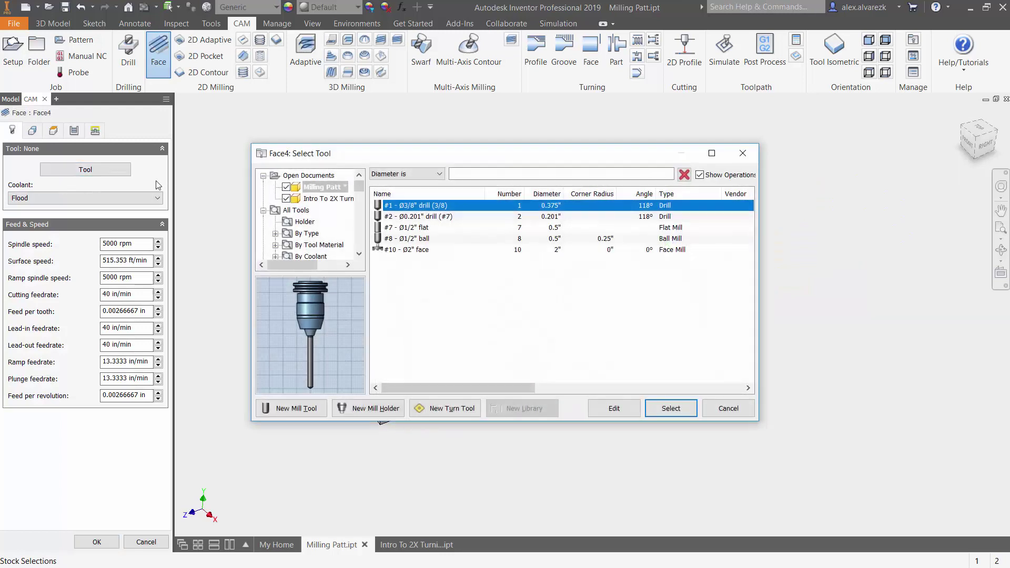
left_click(429, 250)
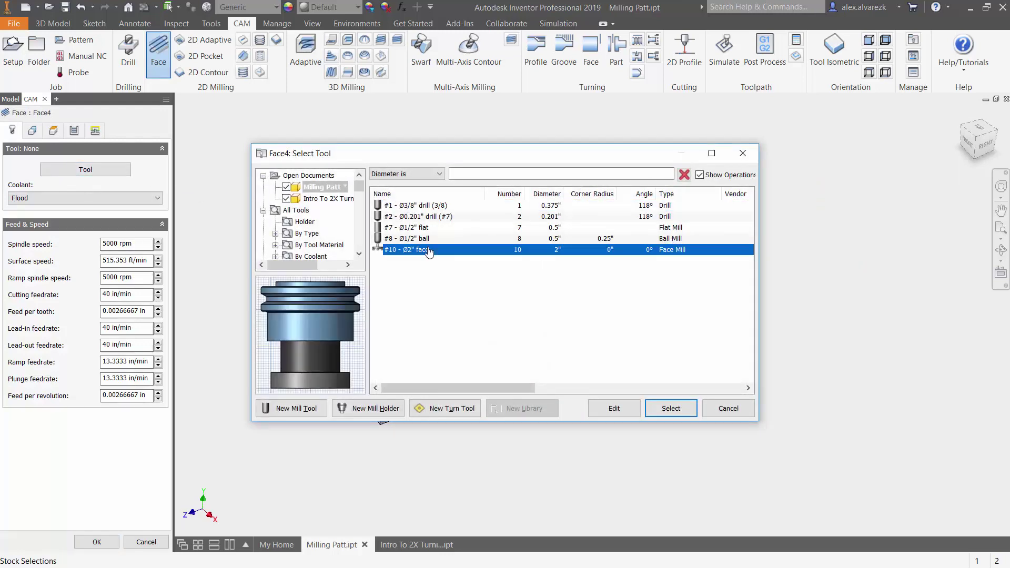
left_click(667, 411)
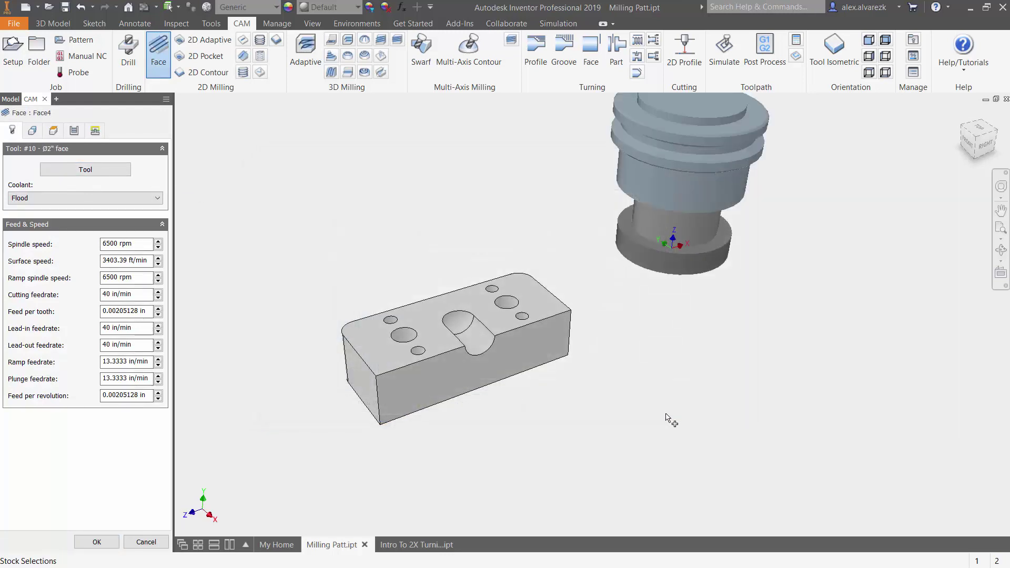
left_click(73, 131)
right_click(126, 202)
left_click(180, 273)
type("tool_diameter/2")
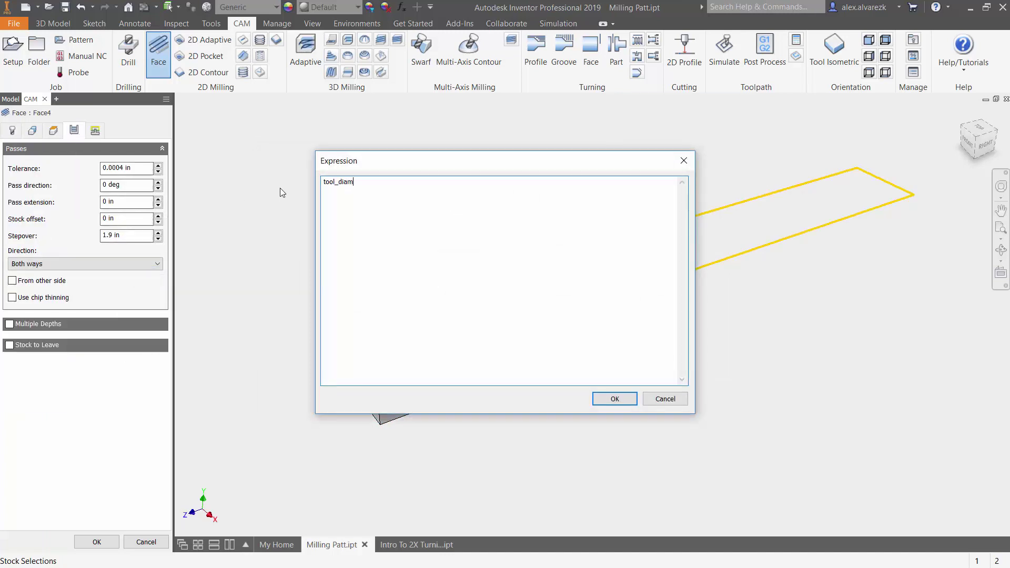
left_click(615, 399)
left_click(97, 542)
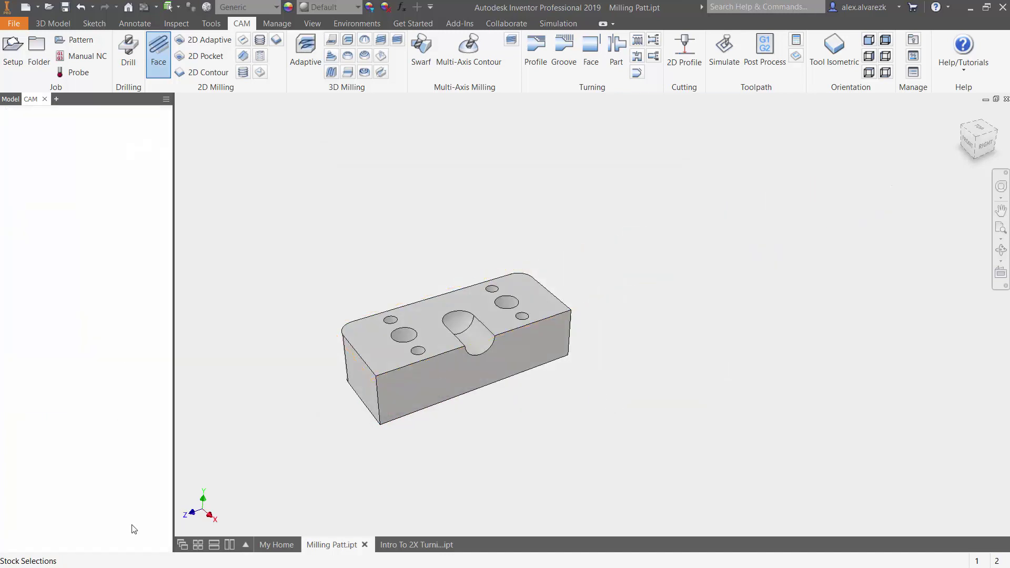
- Add a 2D contour with the 1/2-inch flat mill along the part's bottom front edge
left_click(209, 72)
double_click(506, 228)
left_click(32, 131)
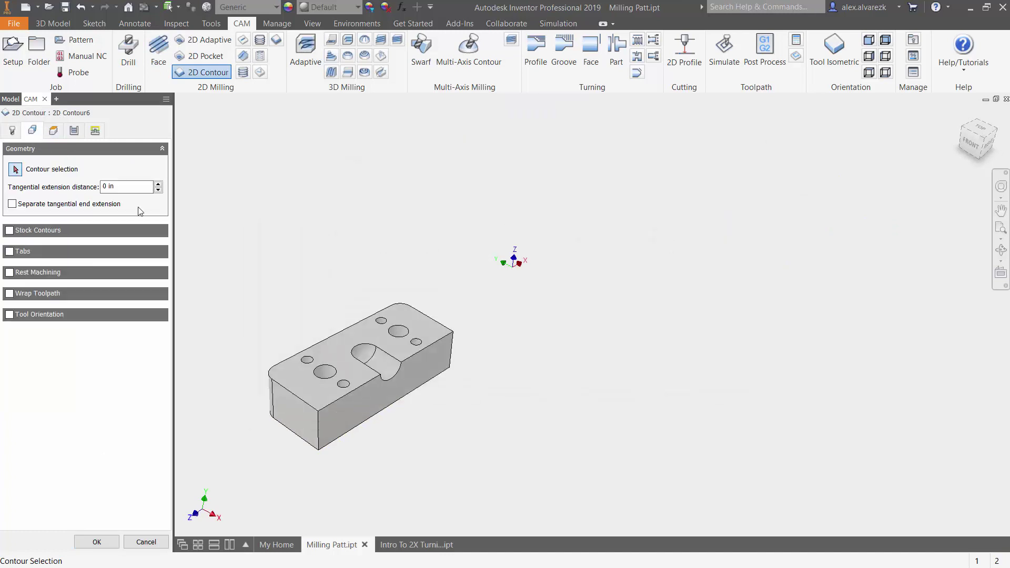
left_click(322, 448)
middle_click_drag(282, 435, 384, 318, "shift")
key("F6")
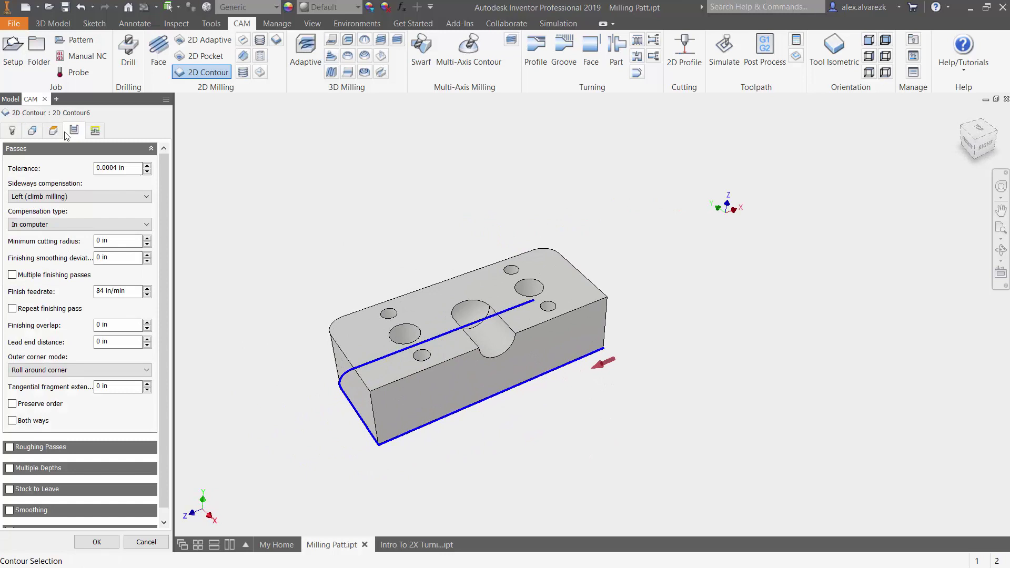
left_click(97, 542)
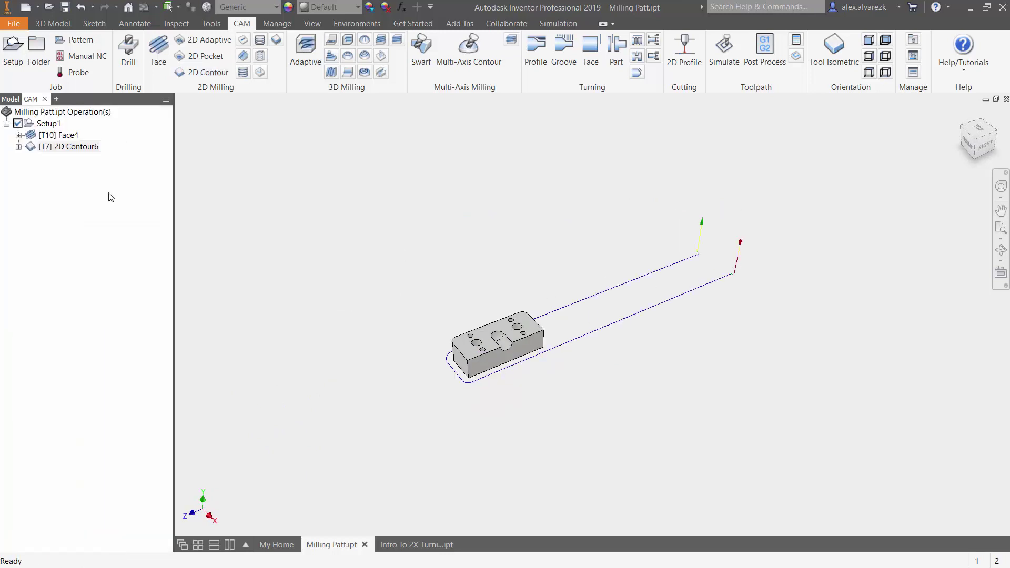
left_click(62, 128)
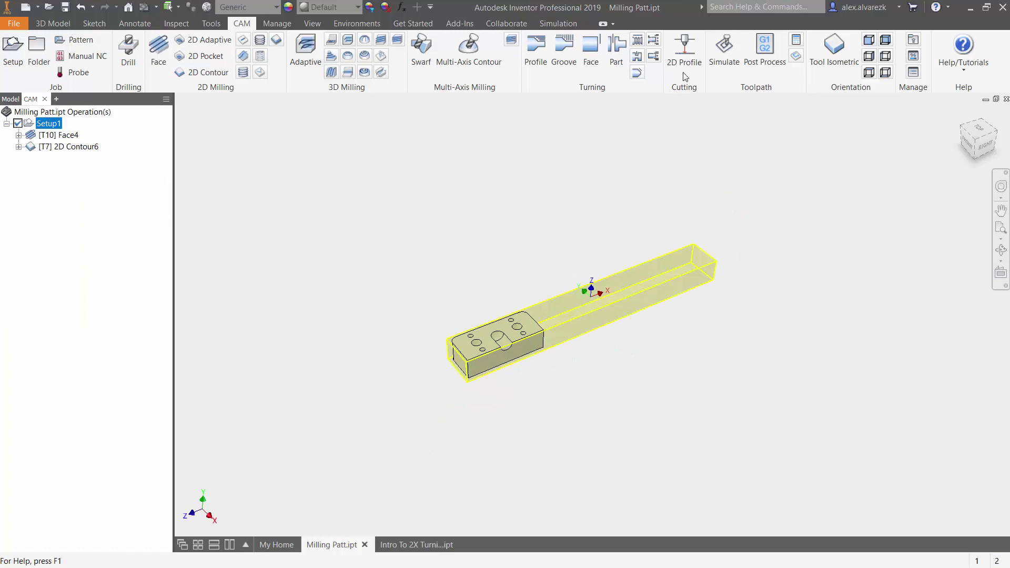
left_click(724, 50)
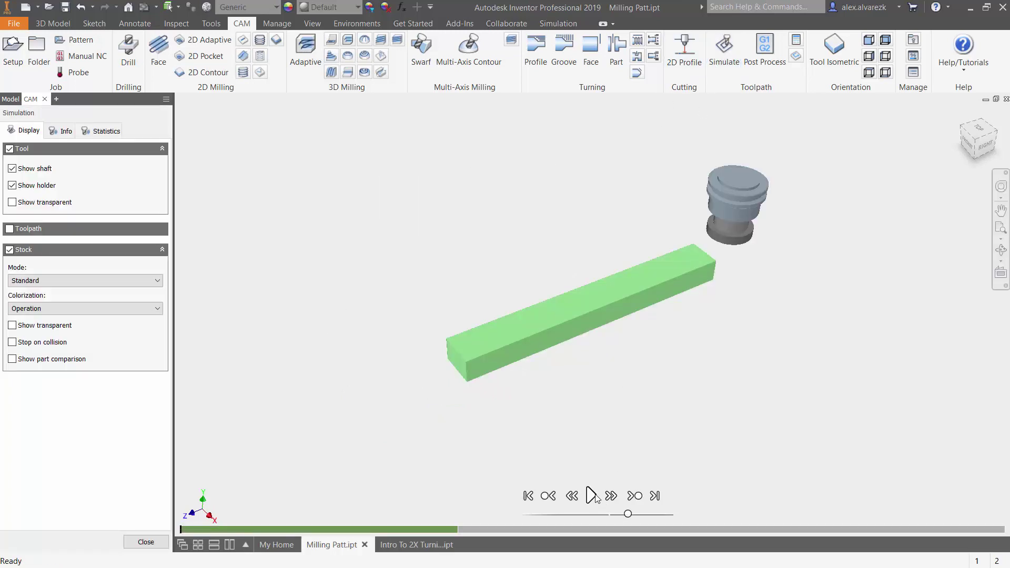
left_click(591, 496)
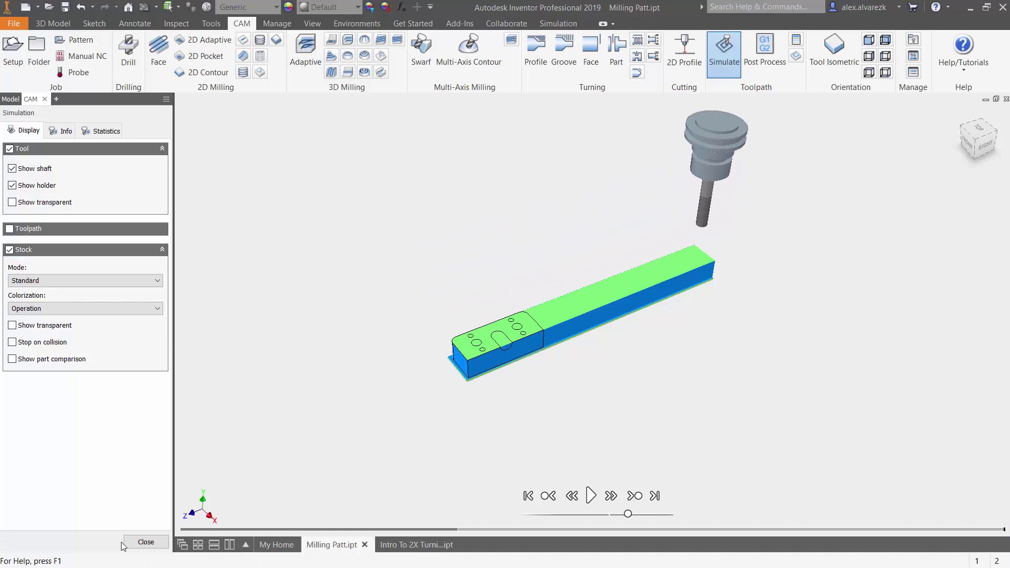
left_click(142, 542)
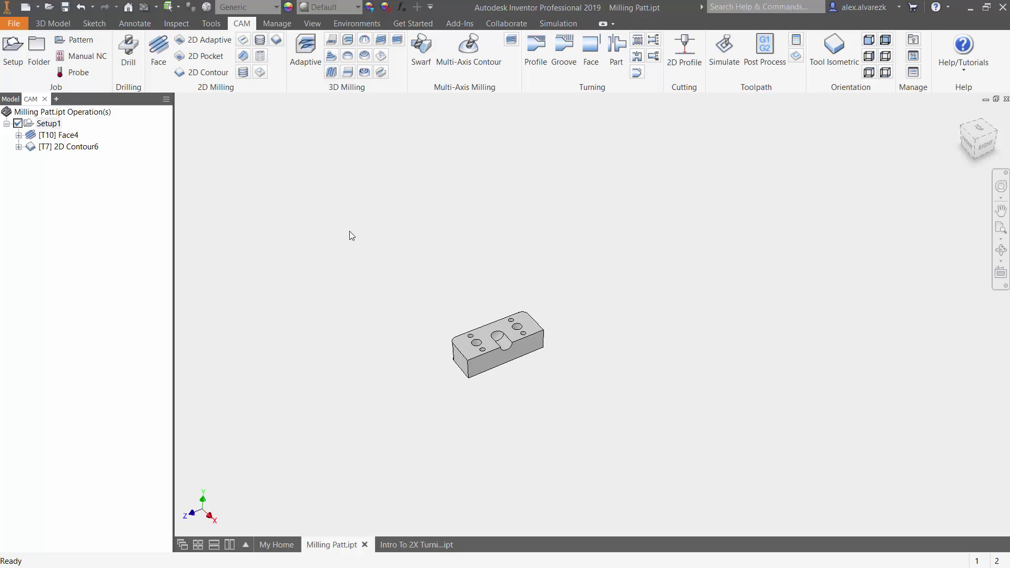
- Create 2D Contour7 on the part's bottom edge with a 1.5 deg ramping angle
key("F6")
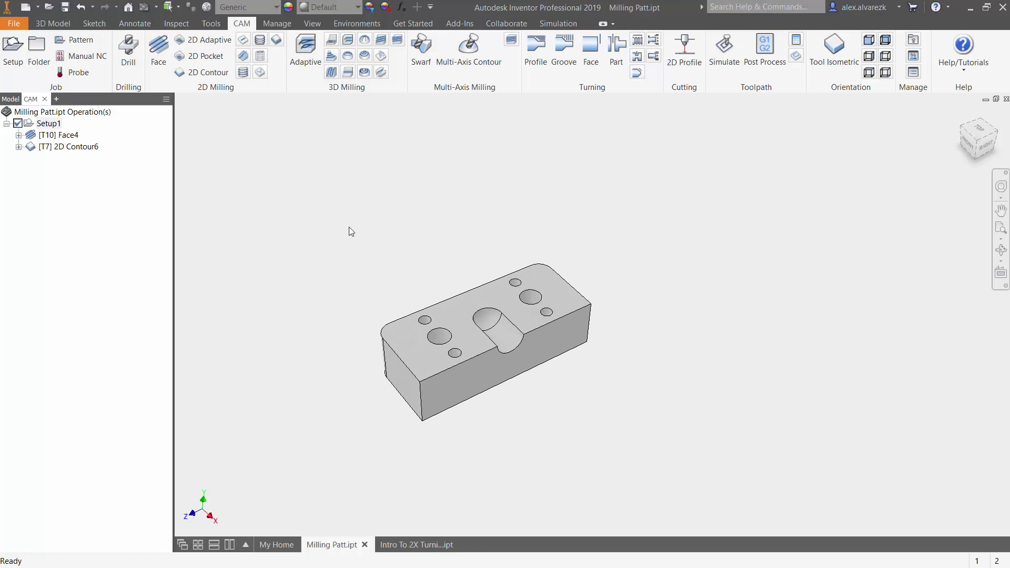
left_click(203, 72)
left_click(444, 424)
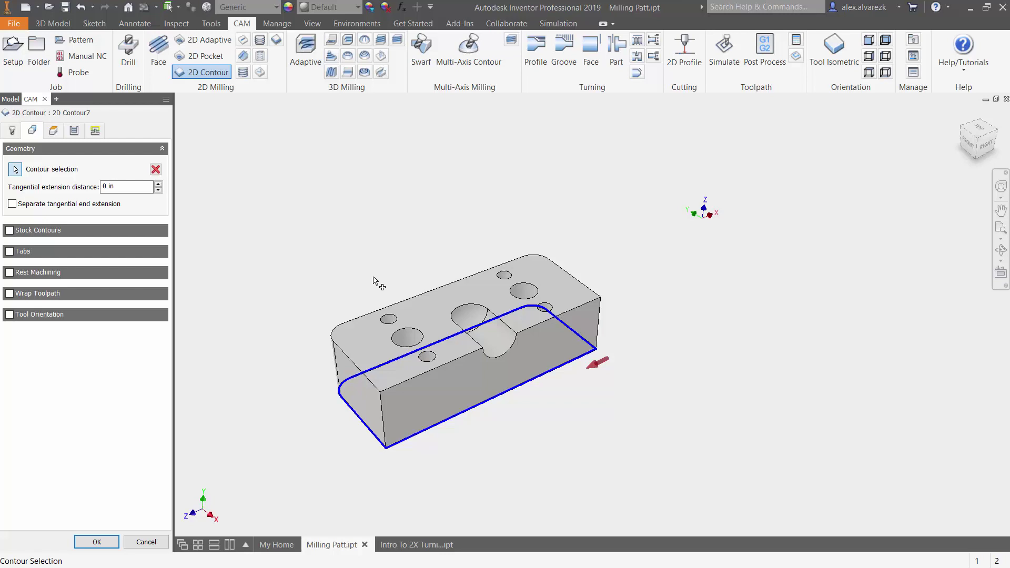
key("F6")
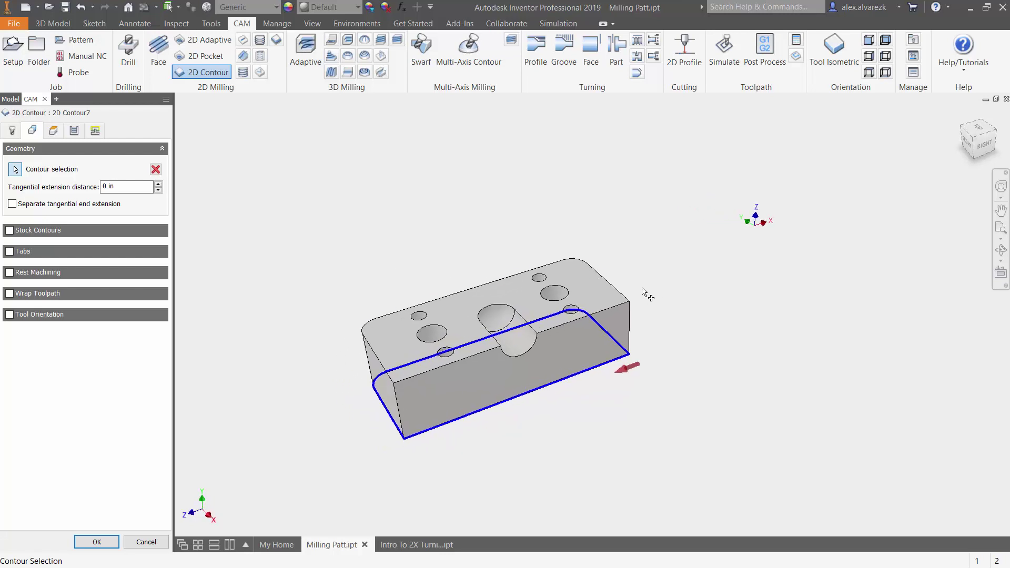
left_click(95, 132)
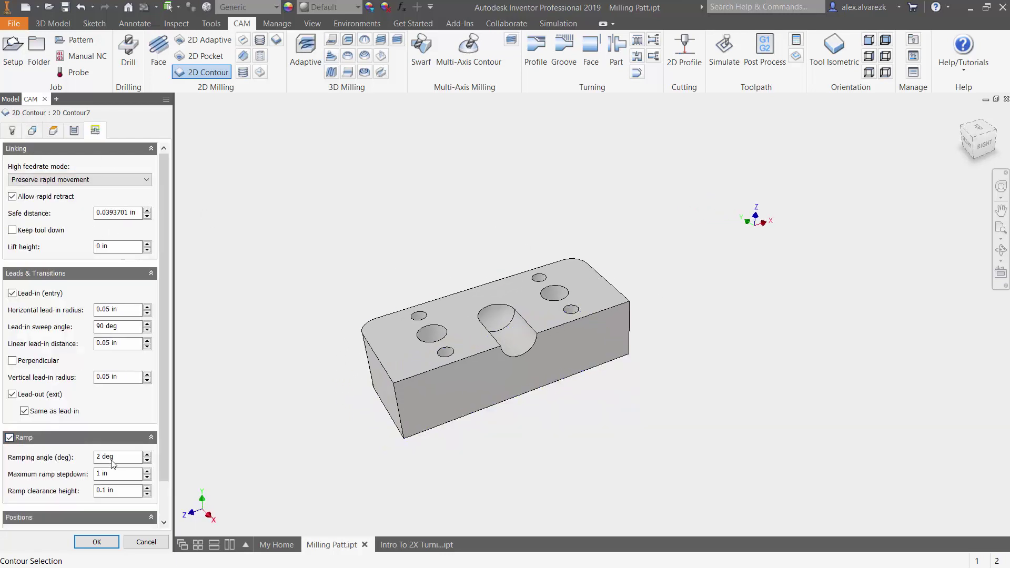
left_click(112, 457)
type("1.5")
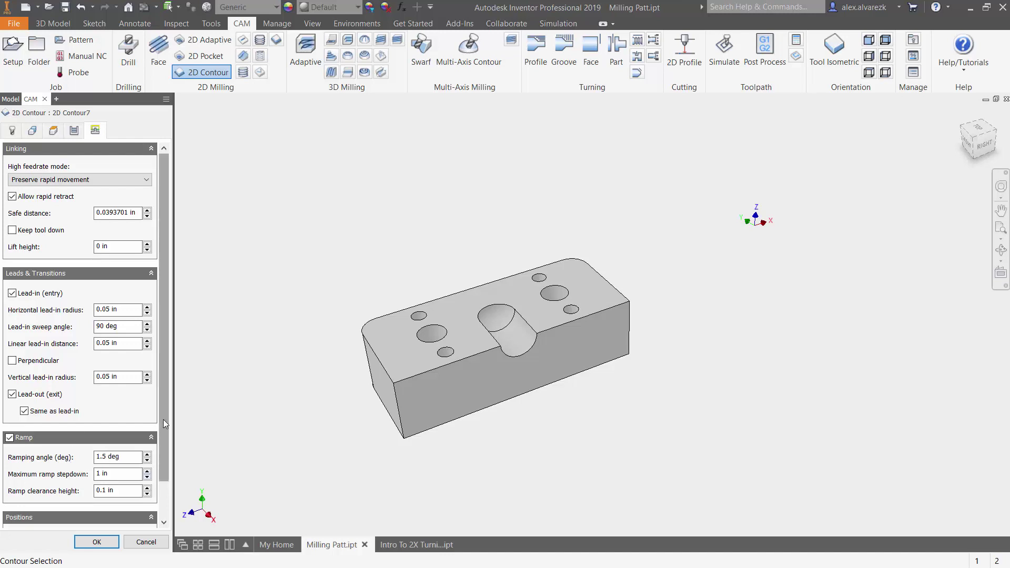
left_click_drag(163, 419, 169, 473)
left_click(97, 542)
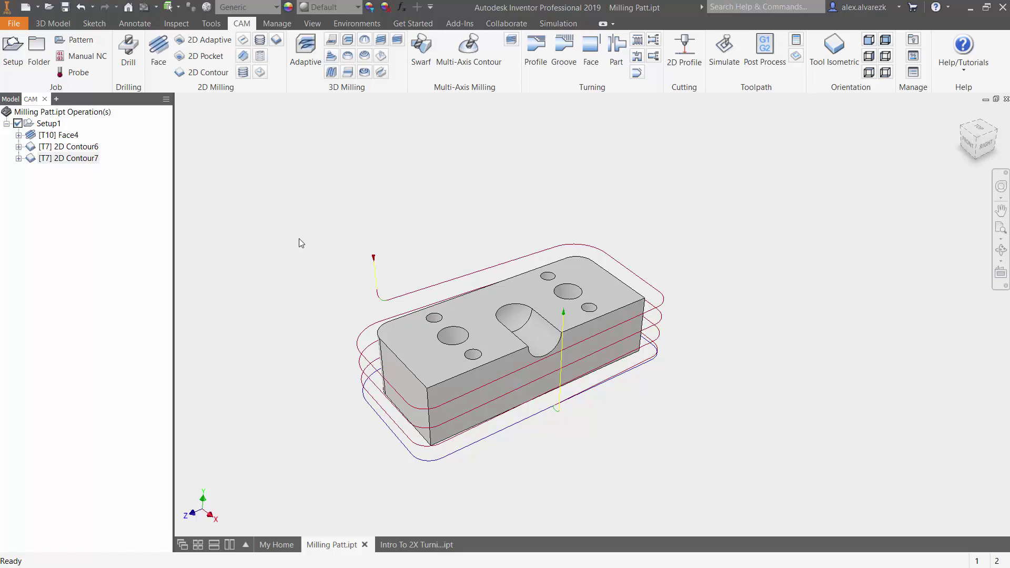
- Pattern 2D Contour7 linearly along the bottom edge with 4.125 in spacing and 3 instances
left_click(61, 157)
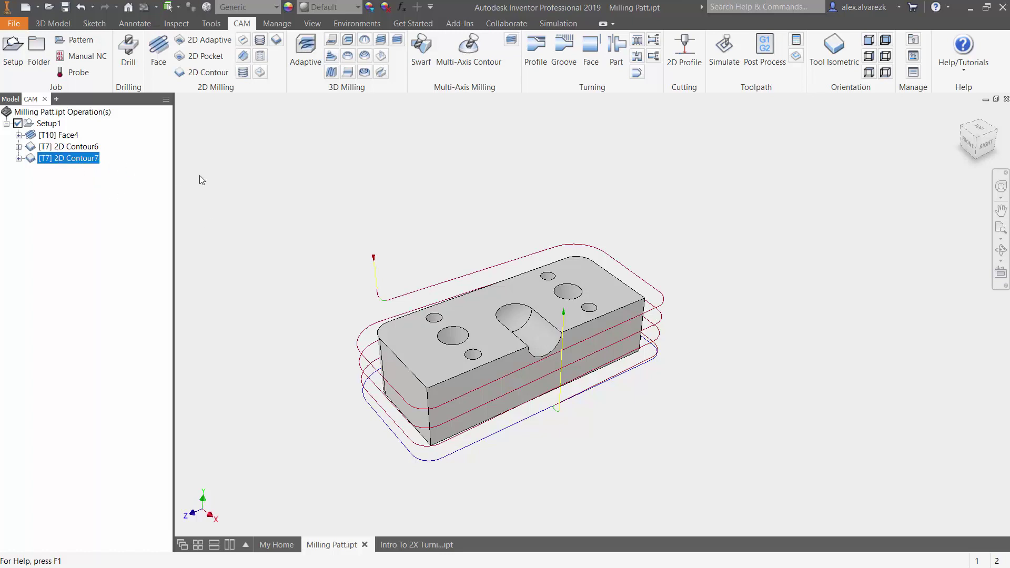
left_click(76, 40)
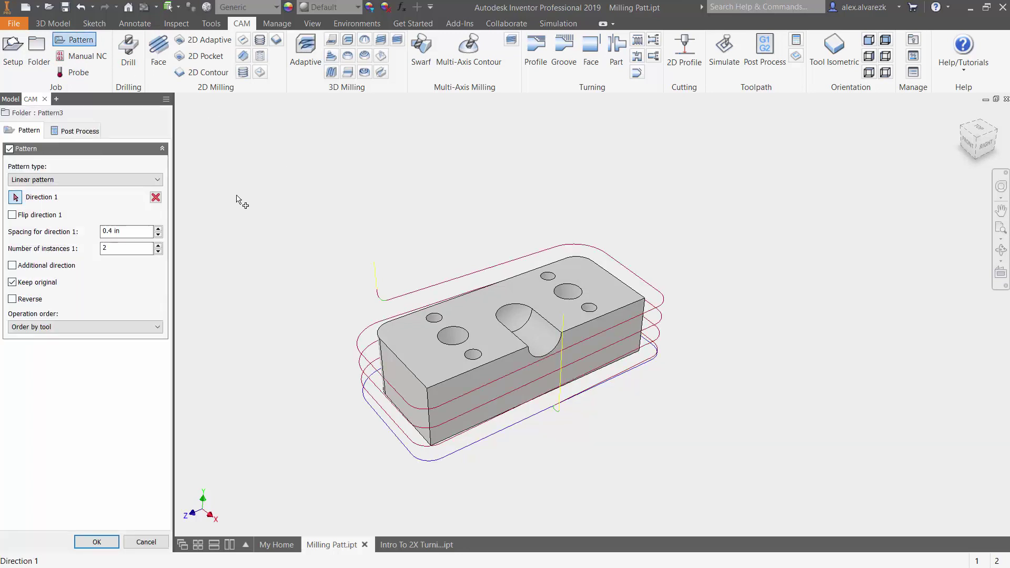
left_click(481, 428)
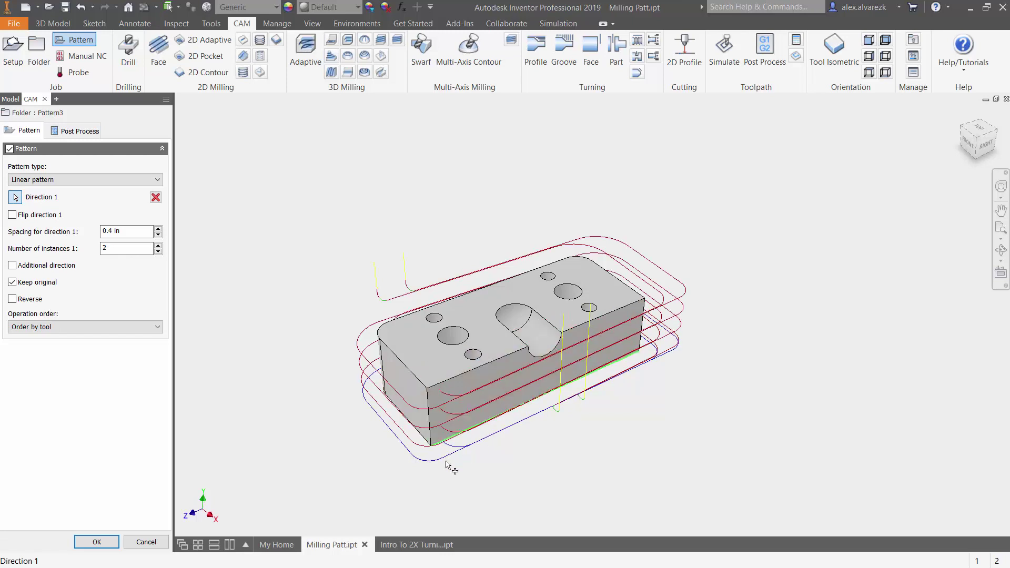
left_click(123, 233)
type("4.125")
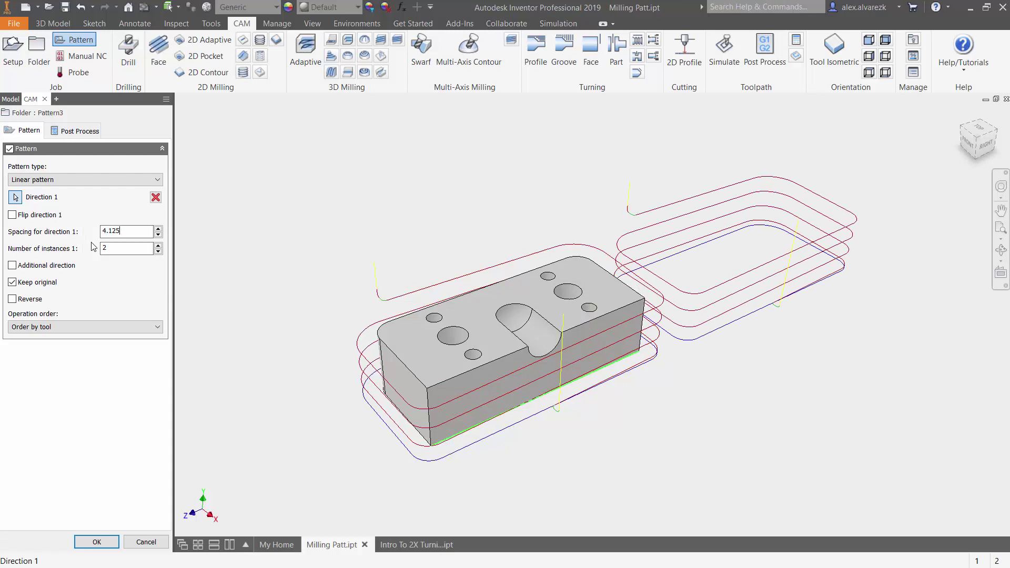
key("Tab")
type("3")
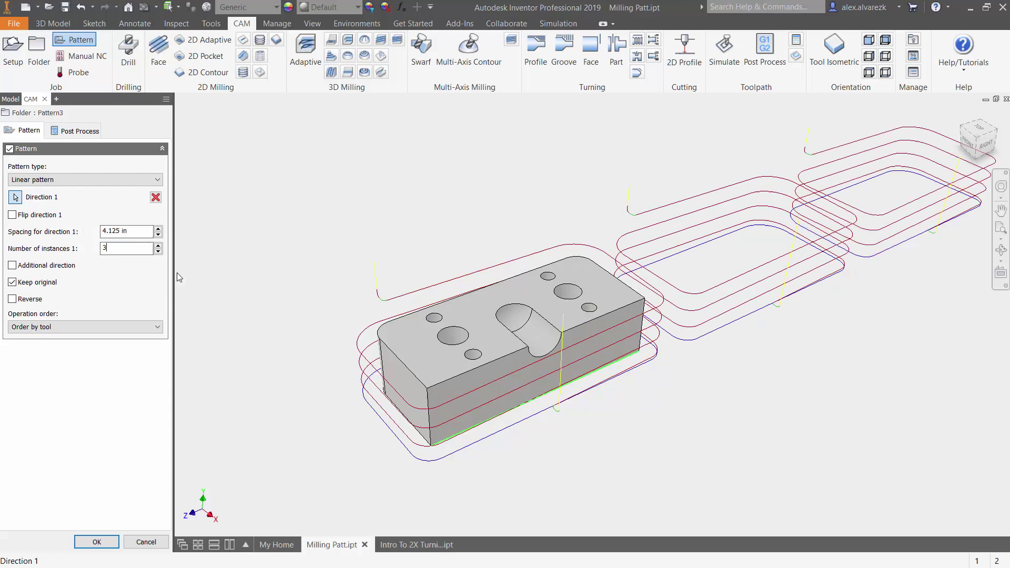
scroll(488, 269, "down", 2)
middle_click_drag(479, 199, 467, 216)
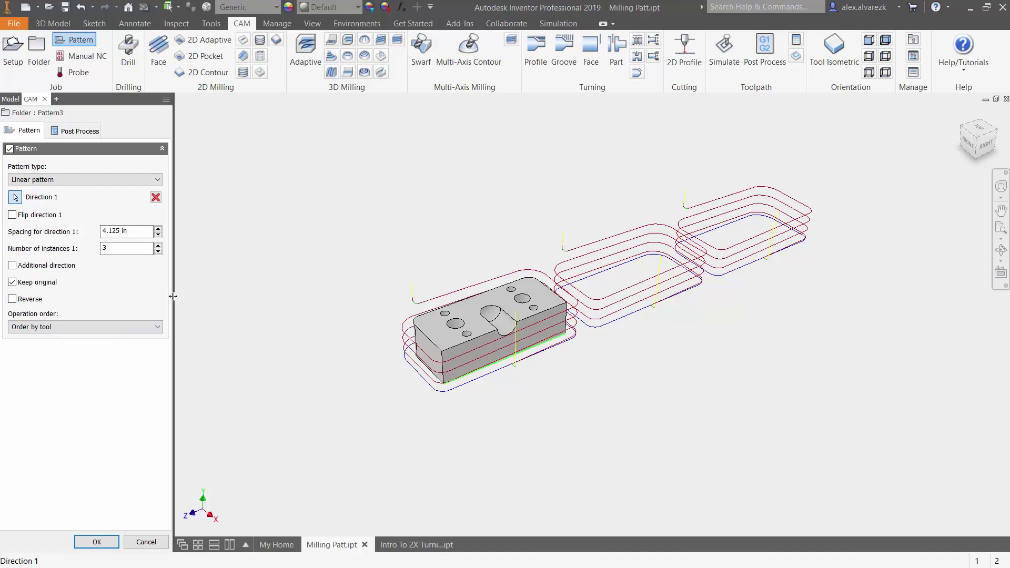
left_click(112, 328)
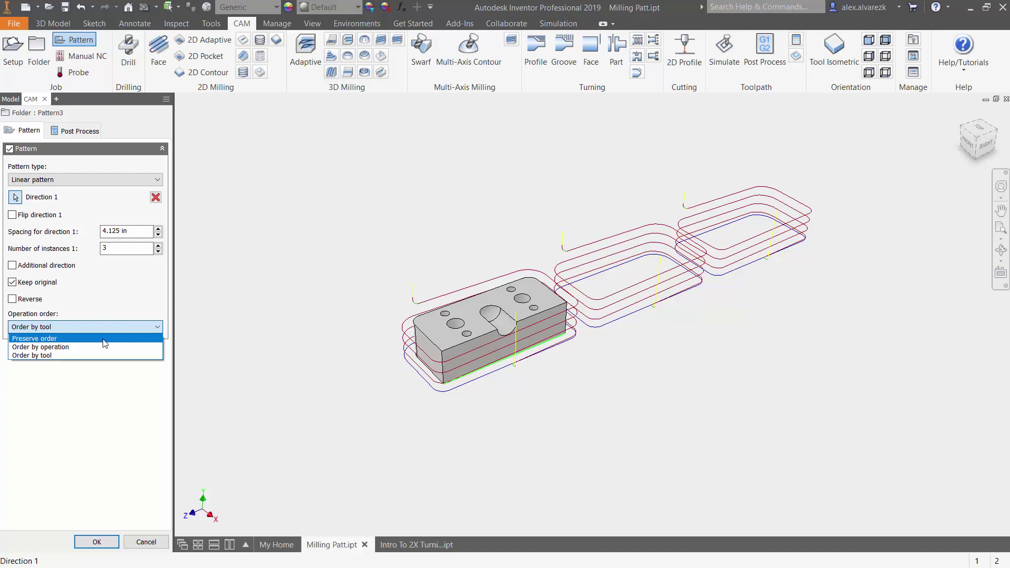
- Order the pattern by operation, create Pattern3, and display only its 2D Contour7 toolpath
left_click(42, 347)
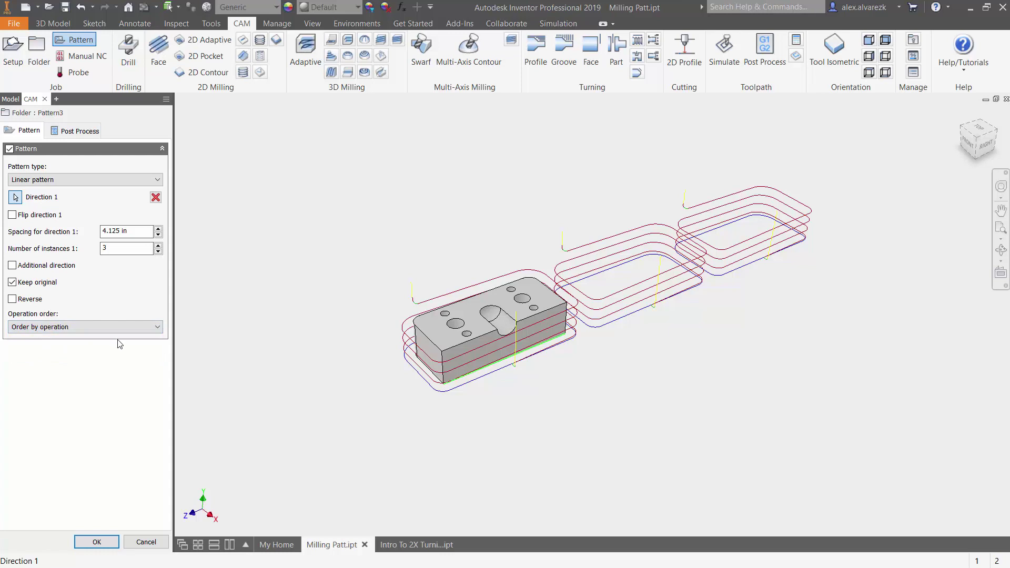
left_click(87, 538)
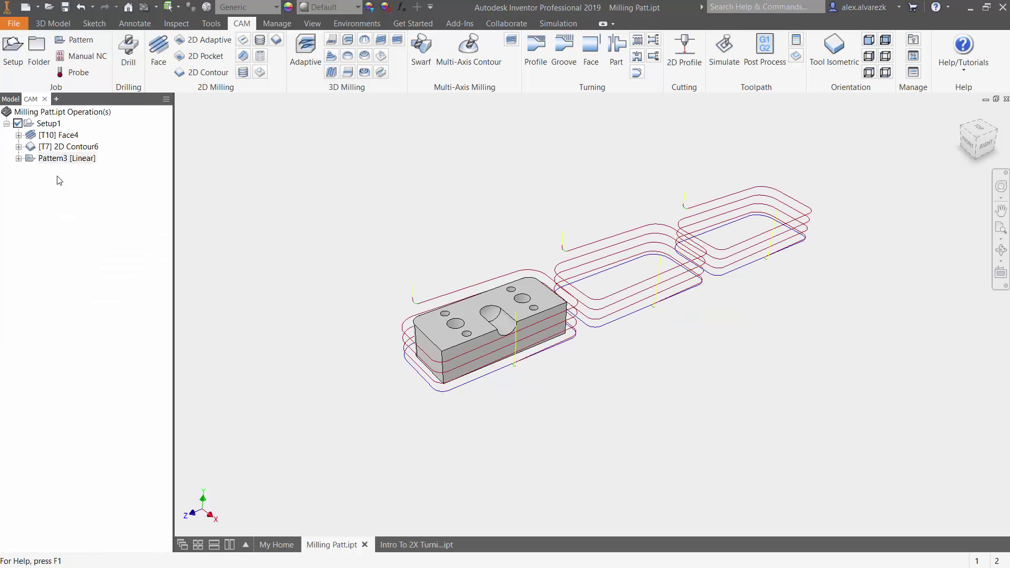
left_click(19, 158)
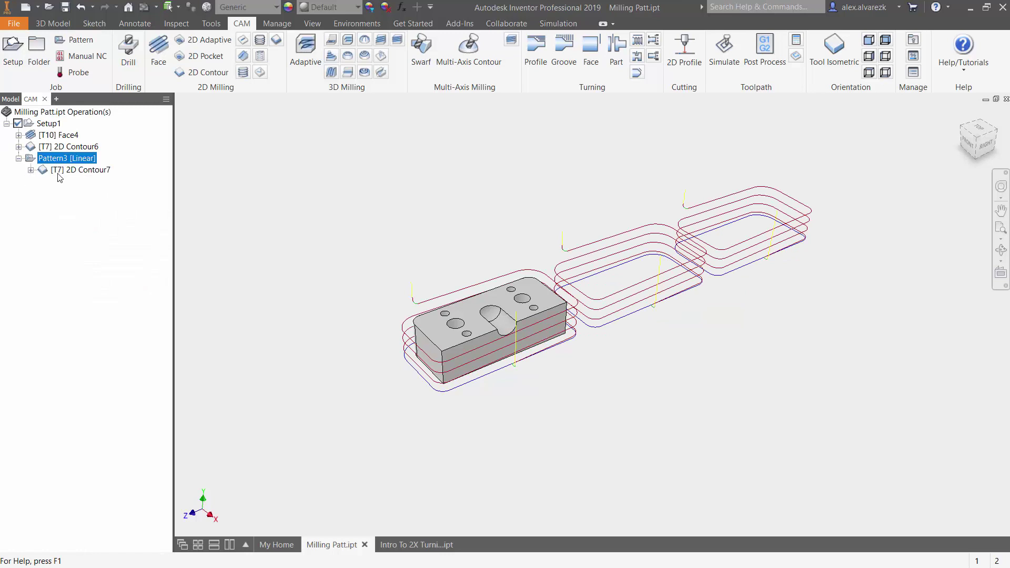
left_click(84, 170)
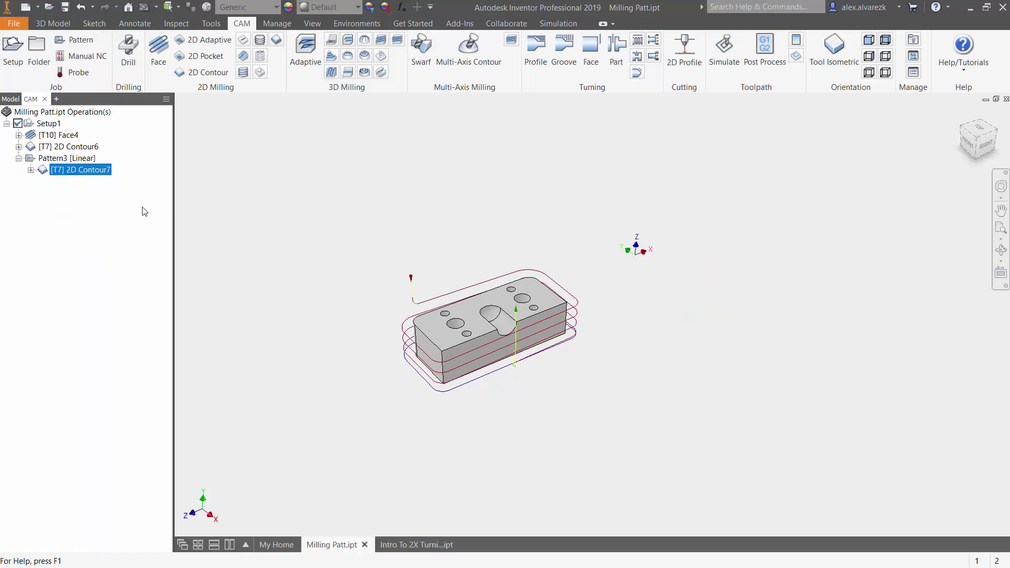
- Create a chip-breaking drill operation with the 0.201" drill on all same-diameter holes, tip through bottom
left_click(129, 53)
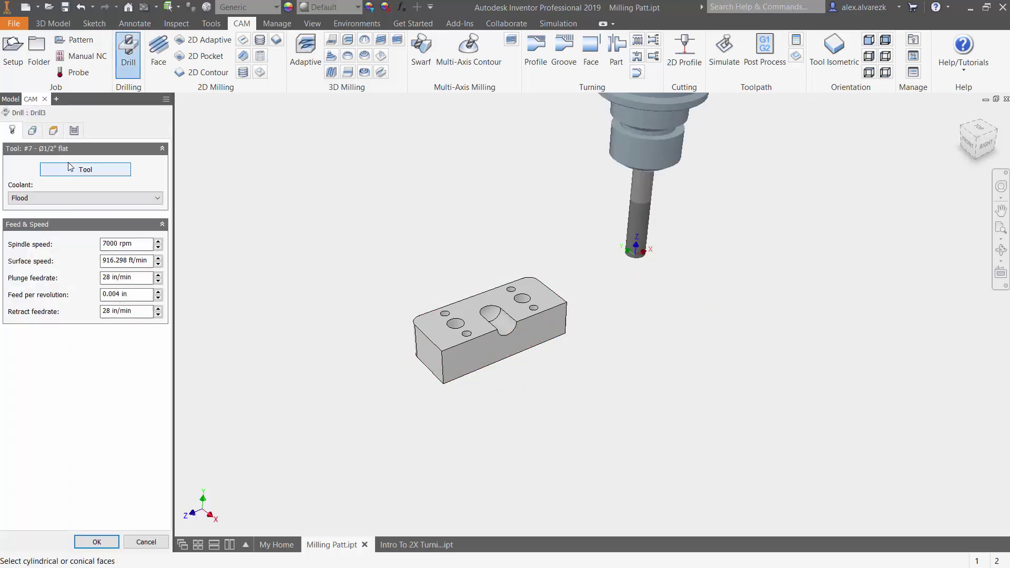
left_click(68, 169)
left_click(670, 409)
left_click(32, 131)
left_click(446, 329)
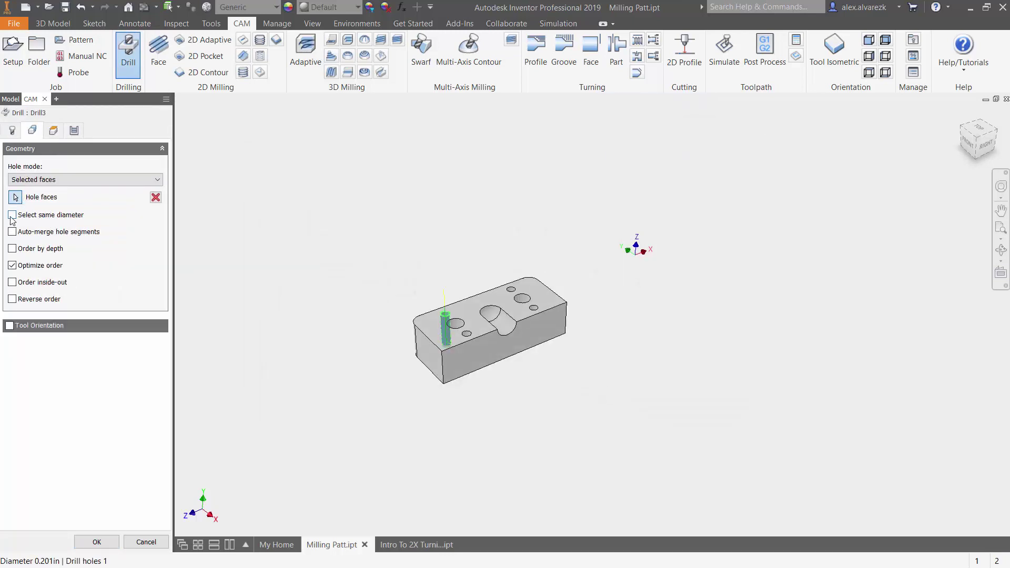
left_click(12, 215)
left_click(59, 135)
left_click(42, 456)
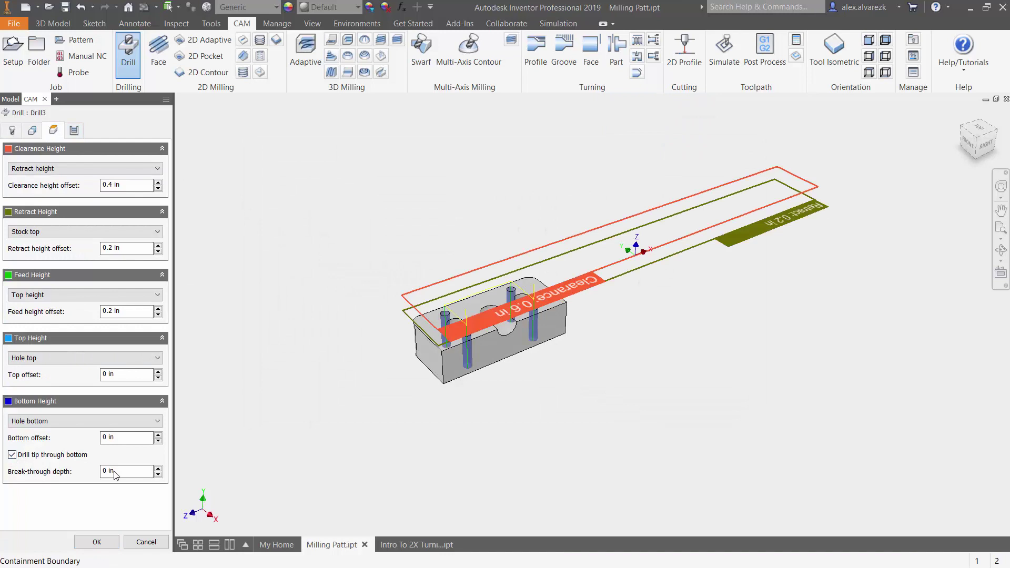
left_click(74, 130)
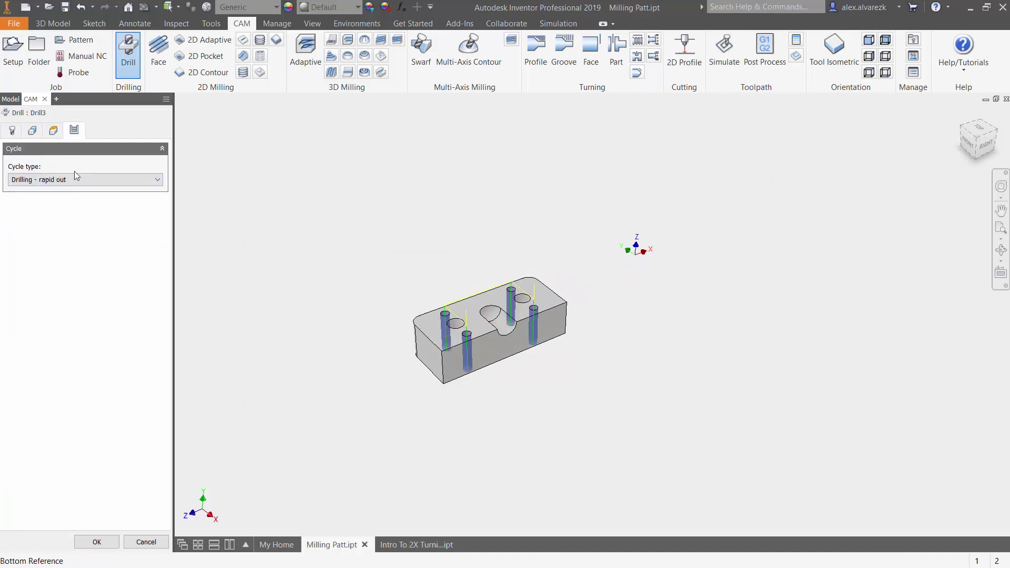
left_click(79, 179)
left_click(94, 208)
left_click(97, 542)
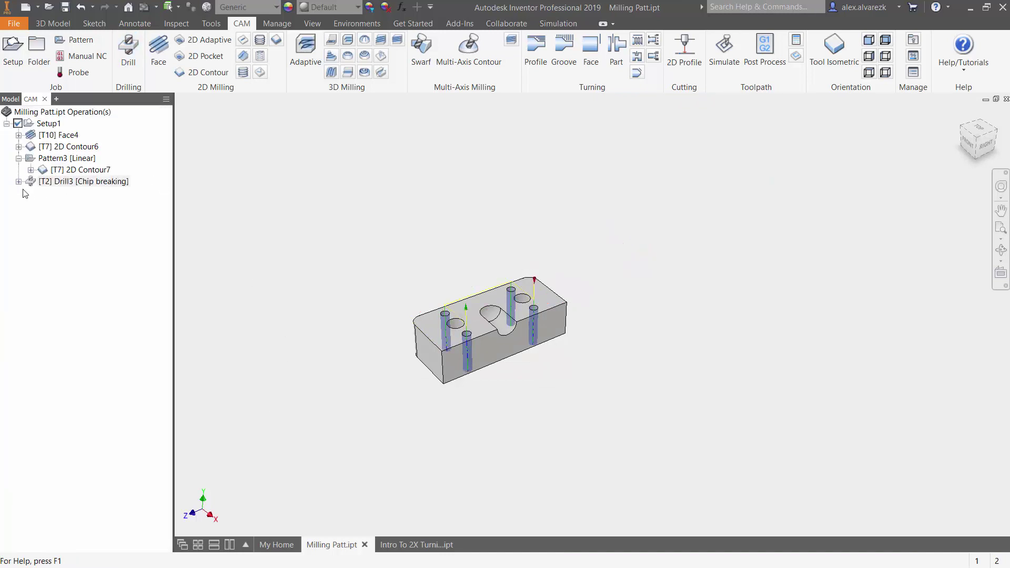
- Move Drill3 into Pattern3 and switch its duplicate to the 3/8" drill for the larger holes
left_click_drag(91, 178, 116, 208)
left_click(87, 183)
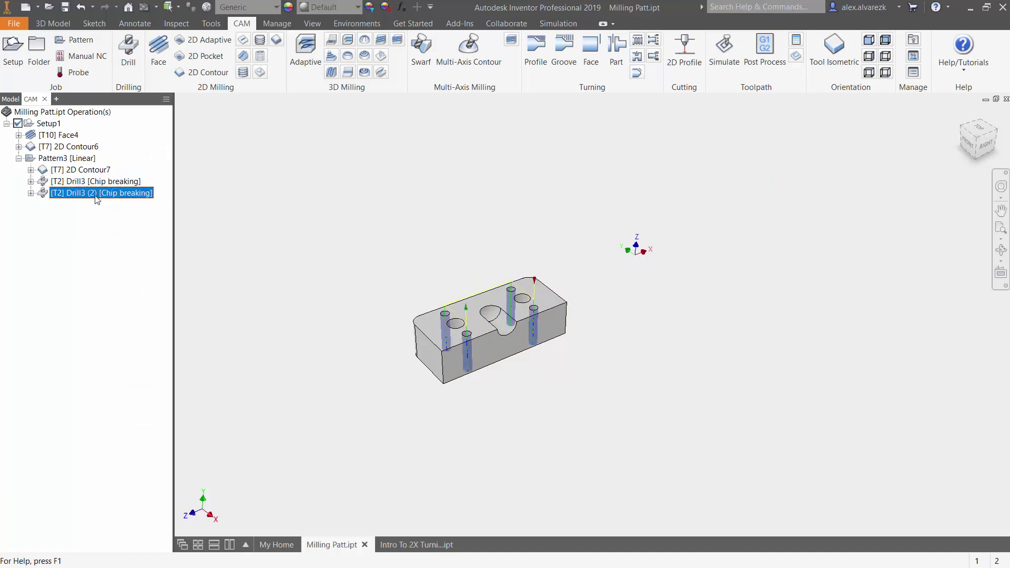
double_click(90, 193)
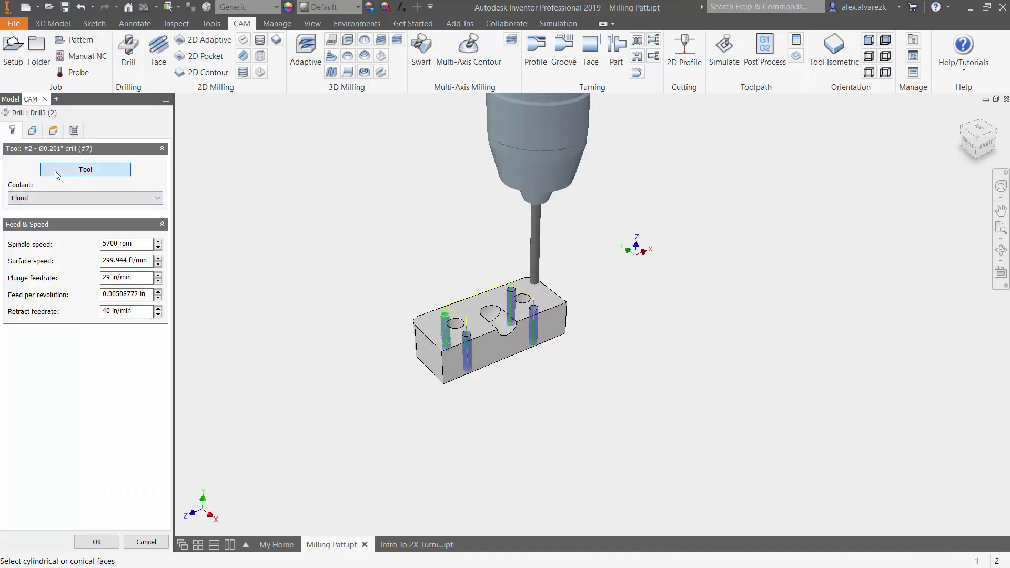
left_click(85, 169)
double_click(358, 199)
left_click(31, 131)
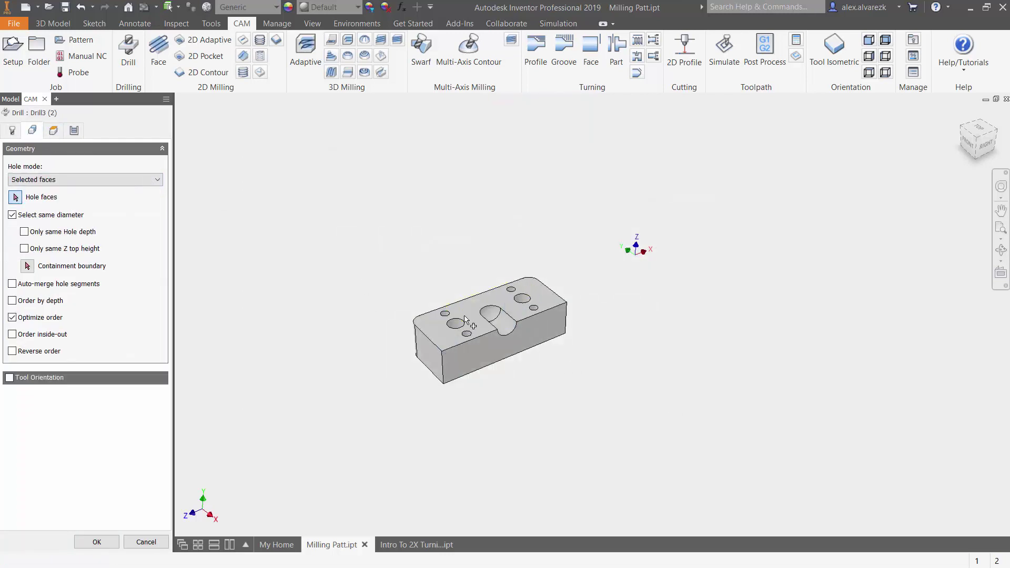
left_click(97, 542)
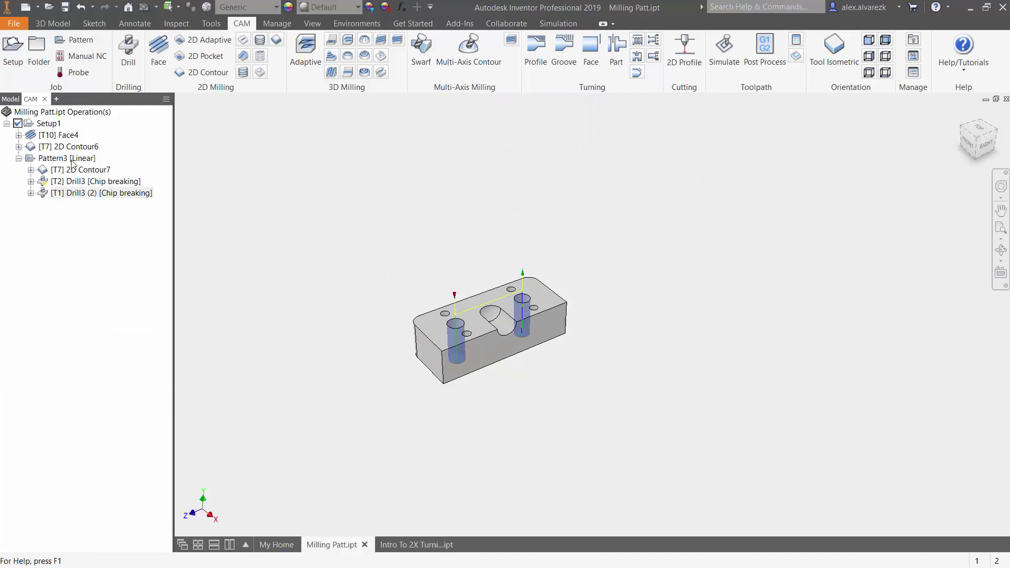
- Show all Pattern3 toolpaths, then start and play the stock simulation of Setup1
left_click(73, 158)
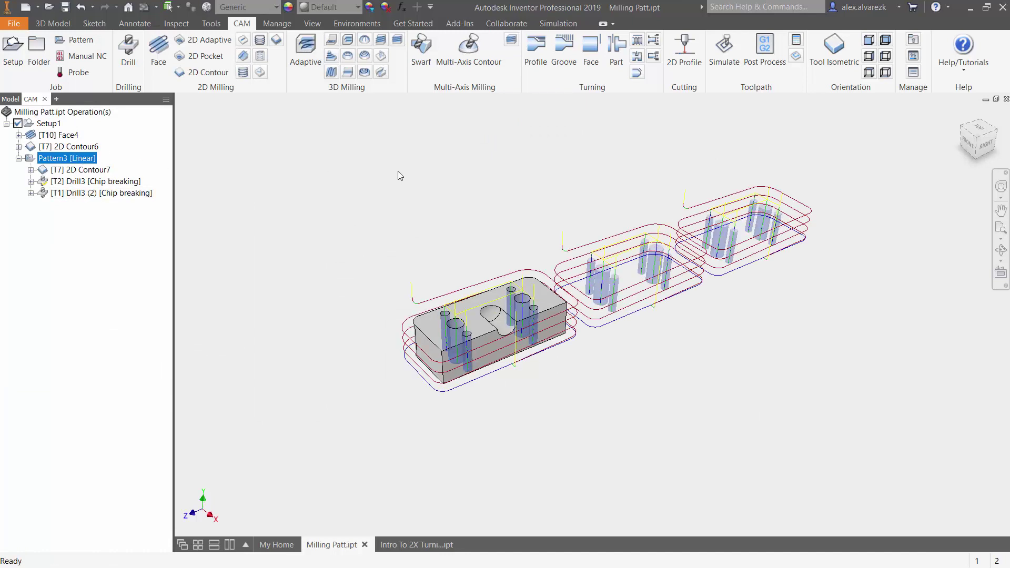
left_click(49, 124)
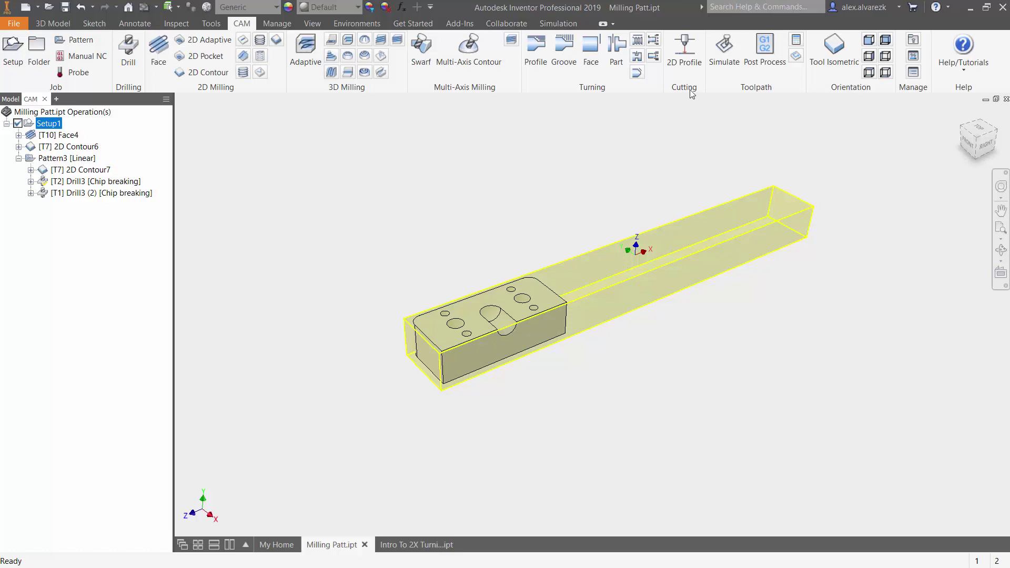
left_click(724, 53)
left_click(590, 496)
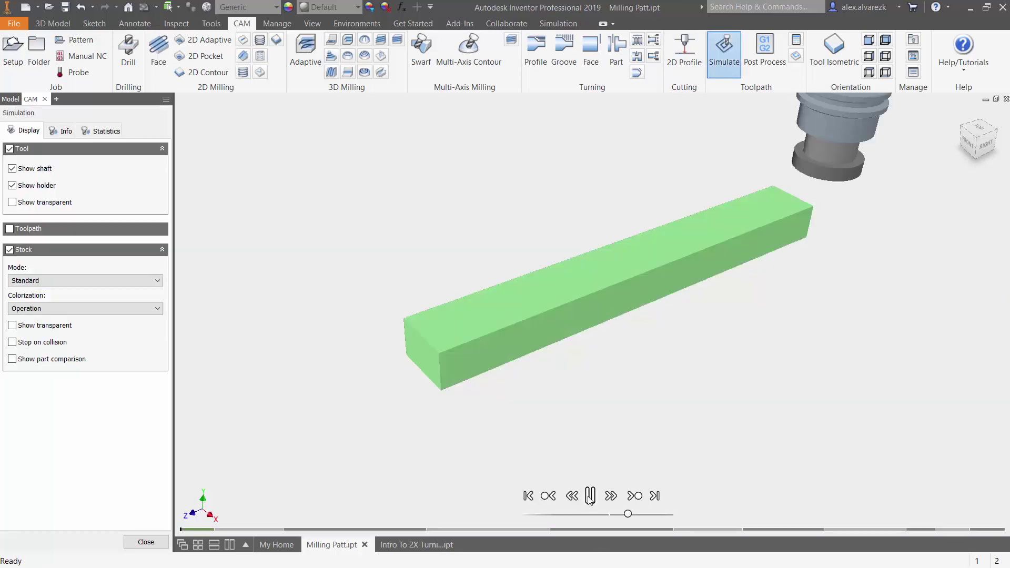
- Step through each operation to the end of the simulation
left_click(611, 496)
left_click(633, 497)
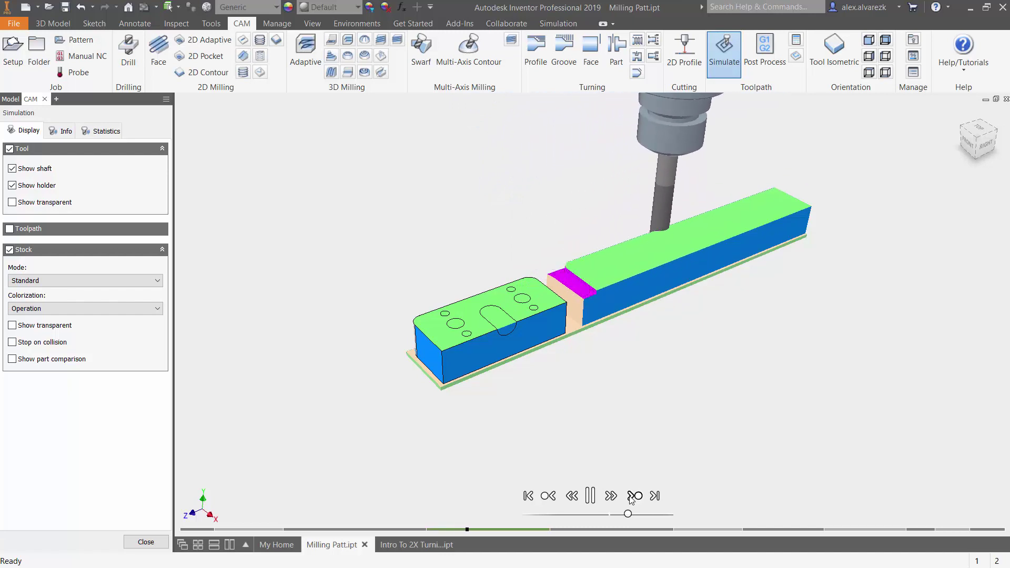
left_click(632, 497)
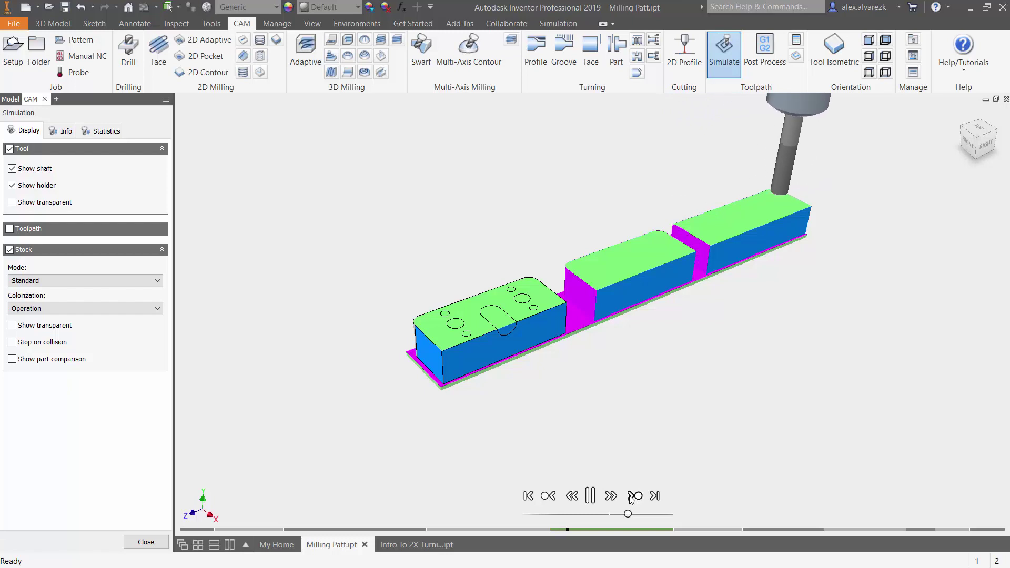
left_click(632, 498)
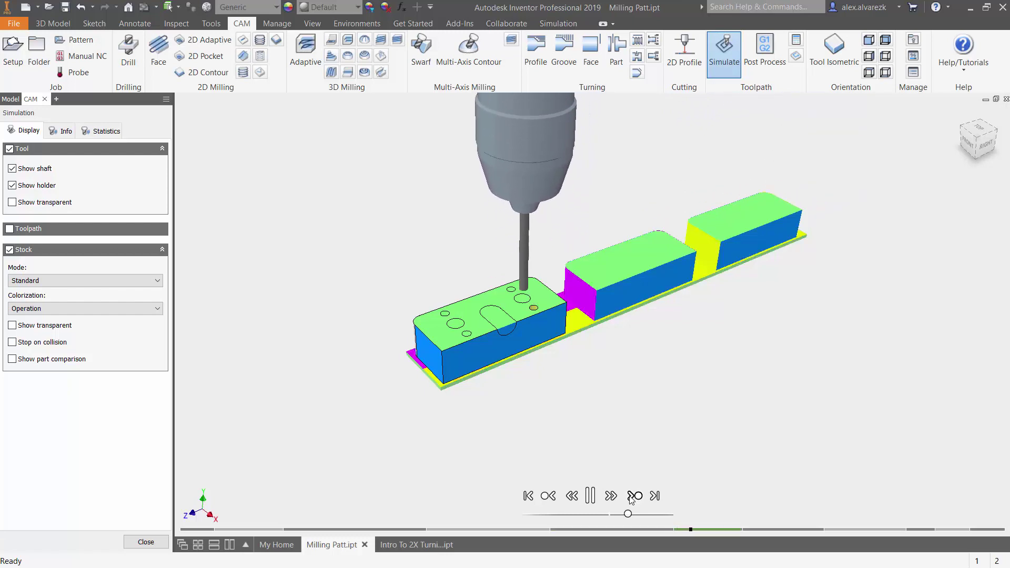
left_click(632, 498)
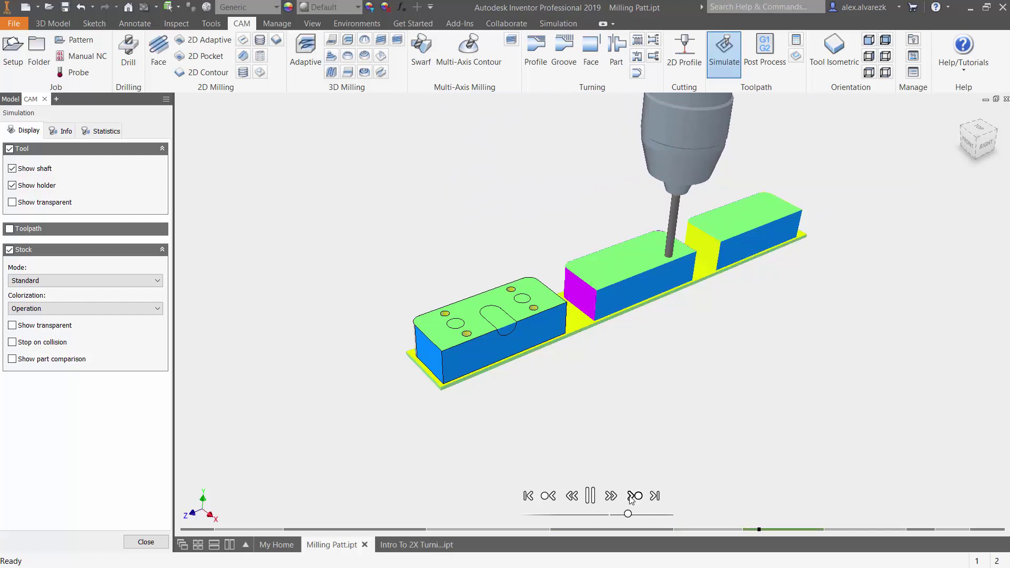
left_click(632, 498)
left_click(632, 497)
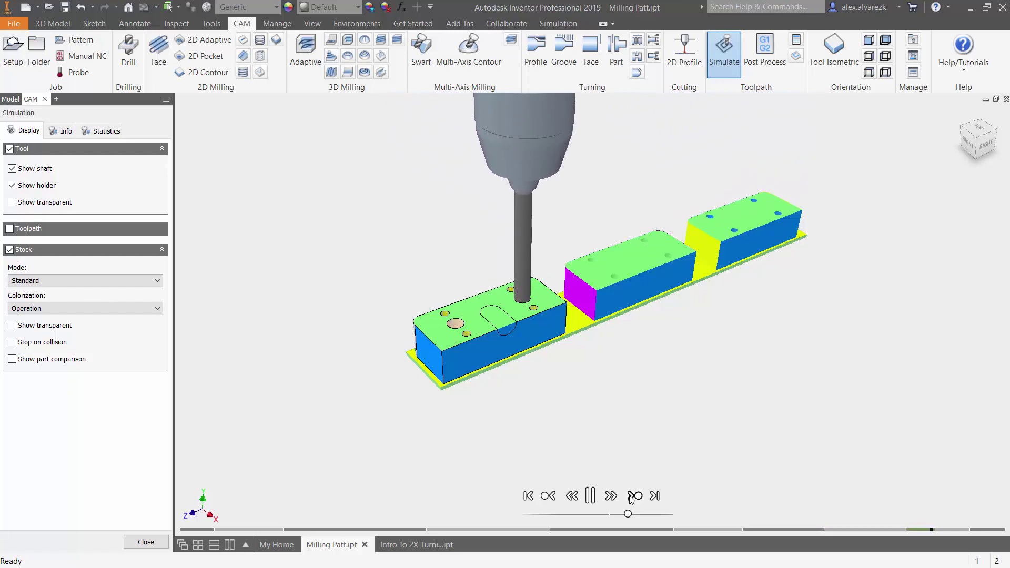
left_click(632, 498)
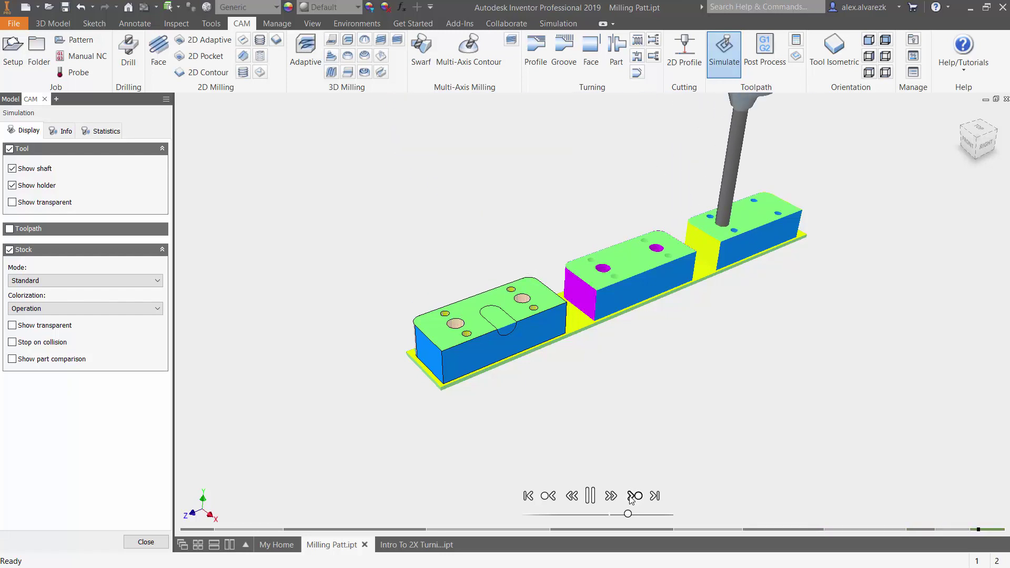
left_click(632, 498)
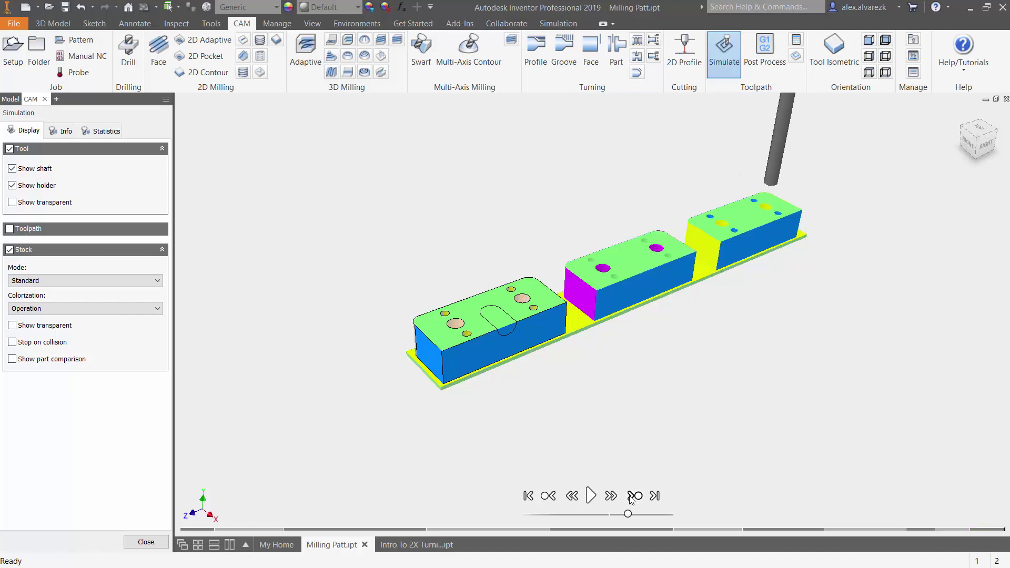